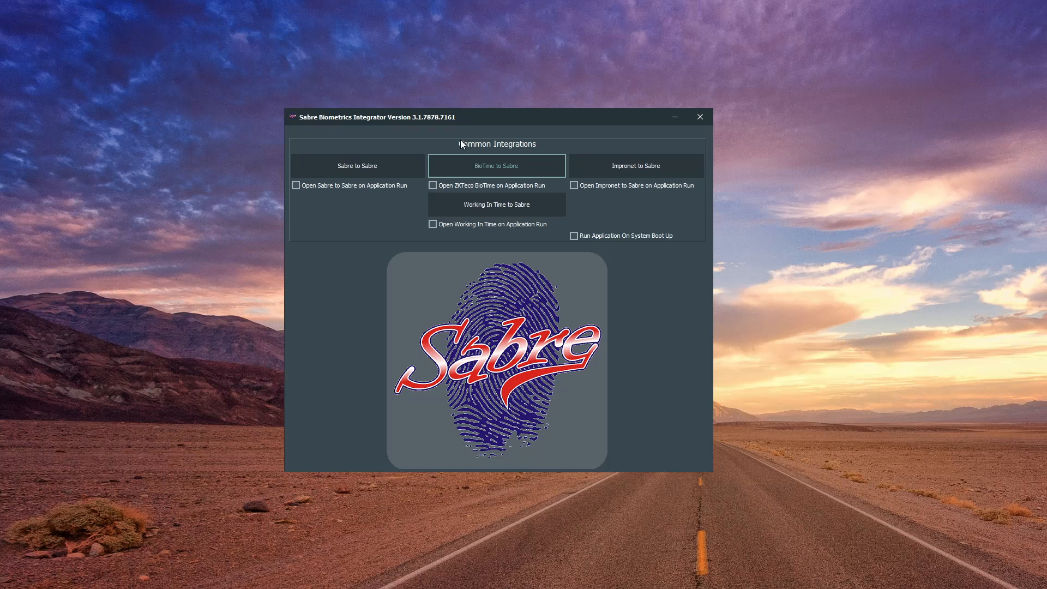
- Open the BioTime to Sabre integration, accept the prefilled API username and enter the API password
click(510, 172)
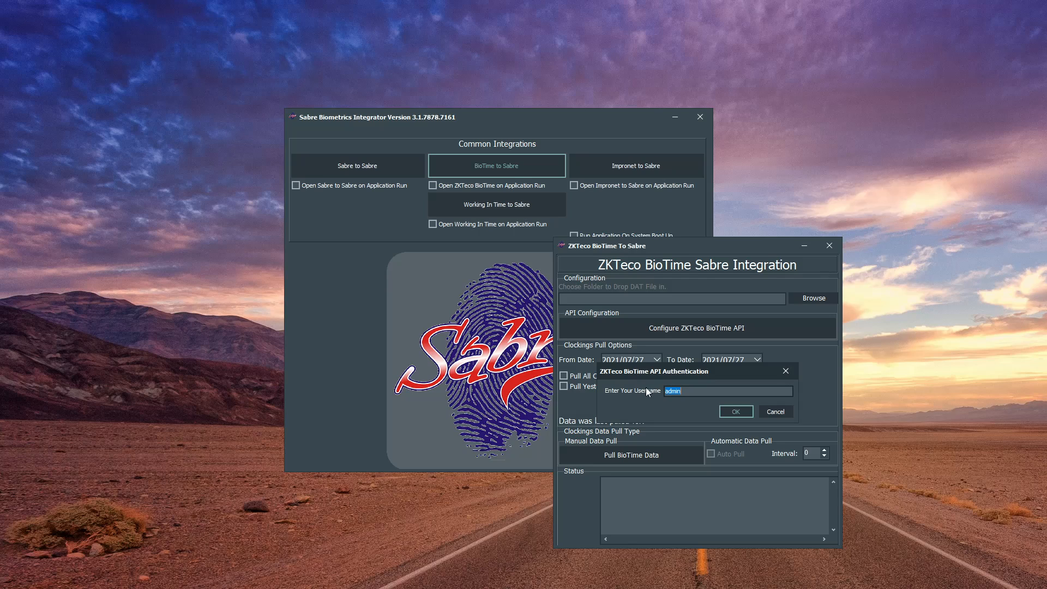
click(689, 391)
key(Return)
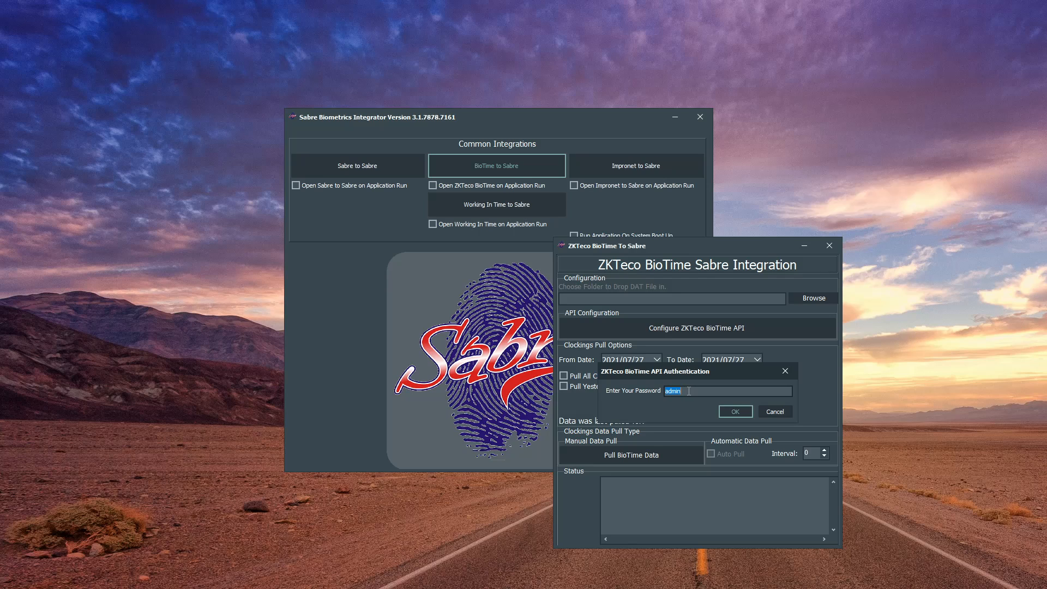
click(734, 410)
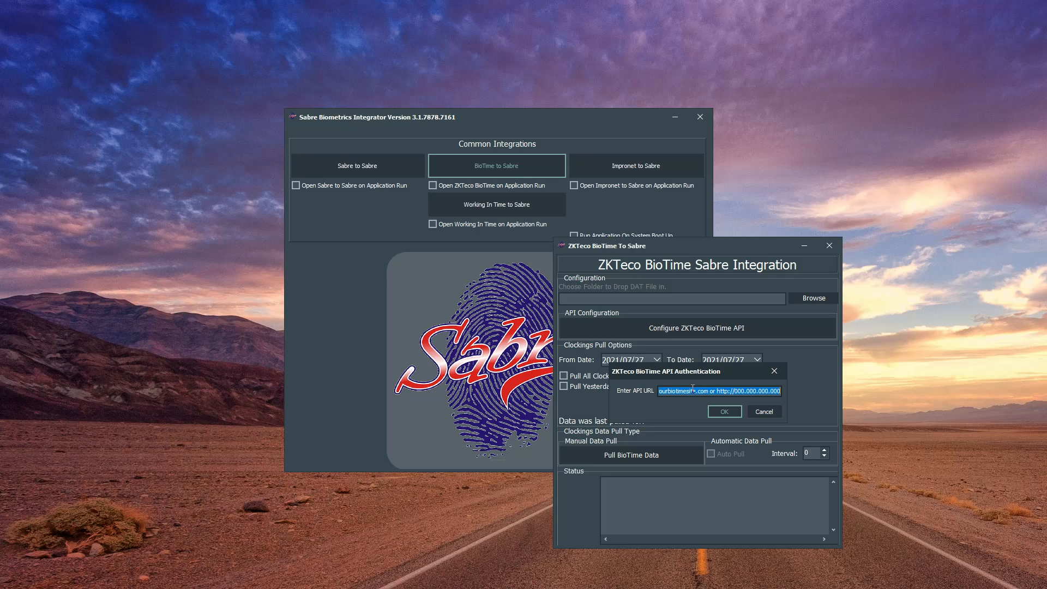
- Set the API URL to the pasted server address without the stray ':8', reaching the jwt-api-token-auth/ endpoint
text(http://66.178.233.169)
text(:)
key(BackSpace)
key(BackSpace)
click(724, 412)
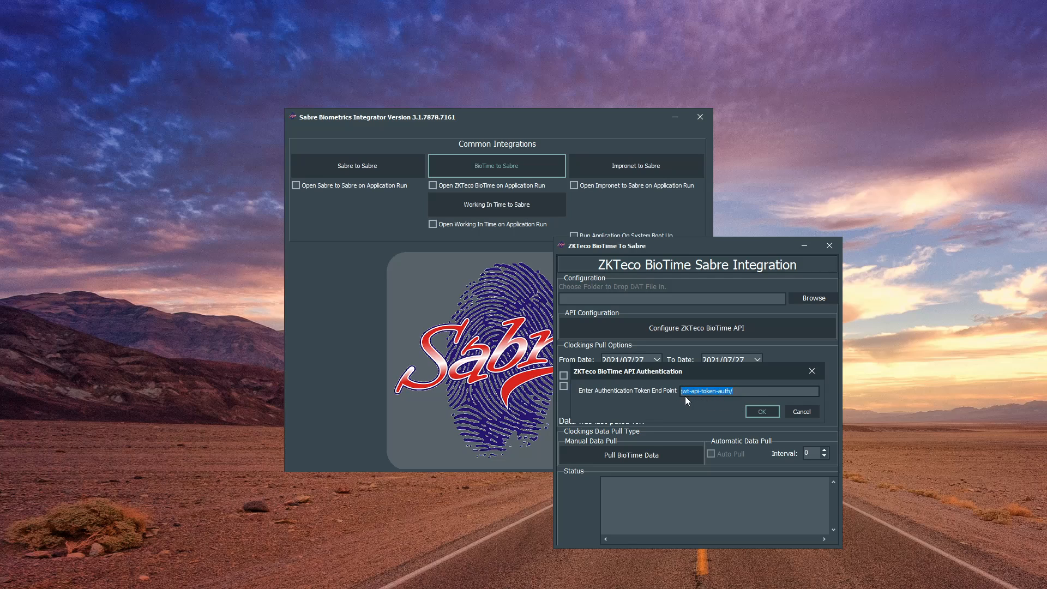
click(740, 392)
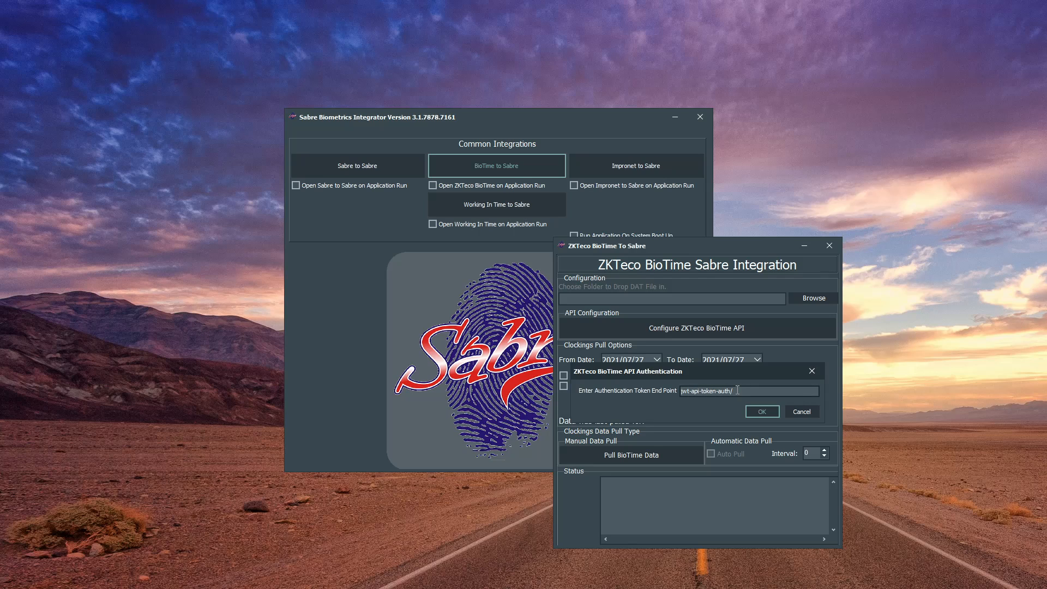
- Authenticate via the jwt-api-token-auth/ endpoint and dismiss the response code 200 success message
click(761, 413)
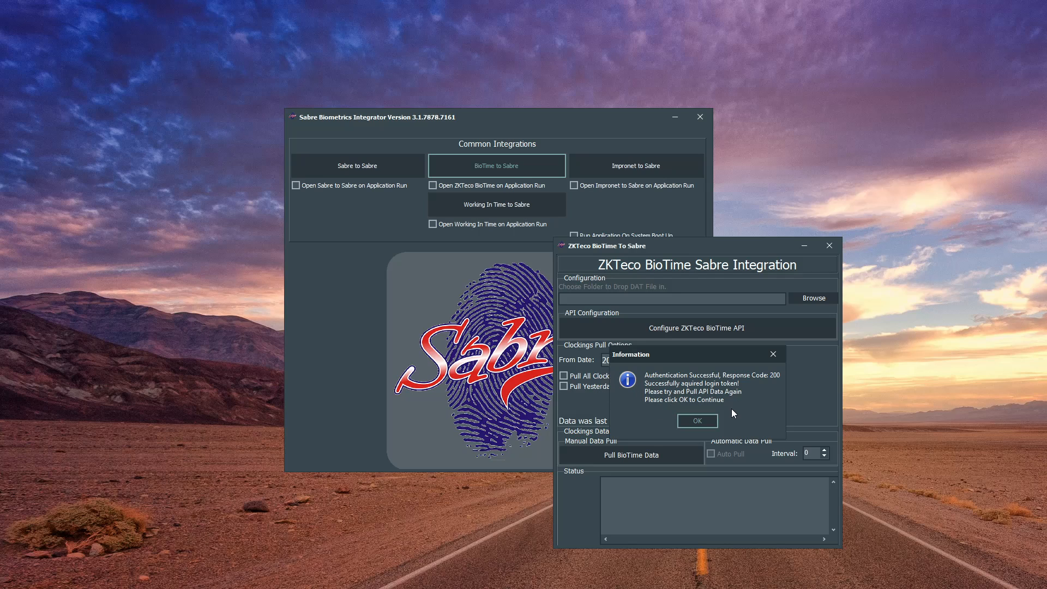
click(693, 421)
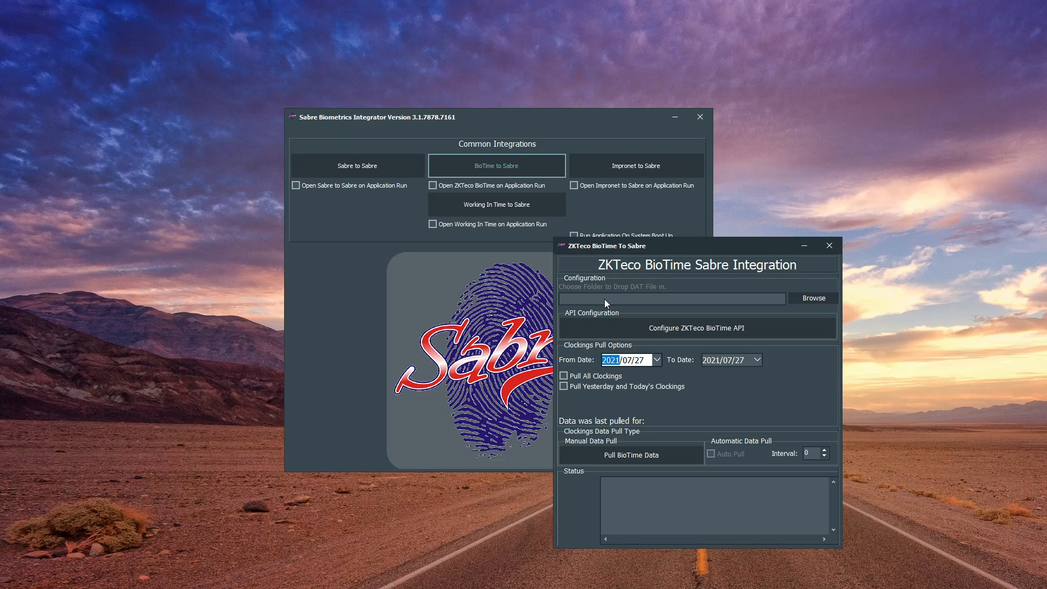
- Choose Drop Folder on the Data (H:) drive as the DAT file destination
click(818, 298)
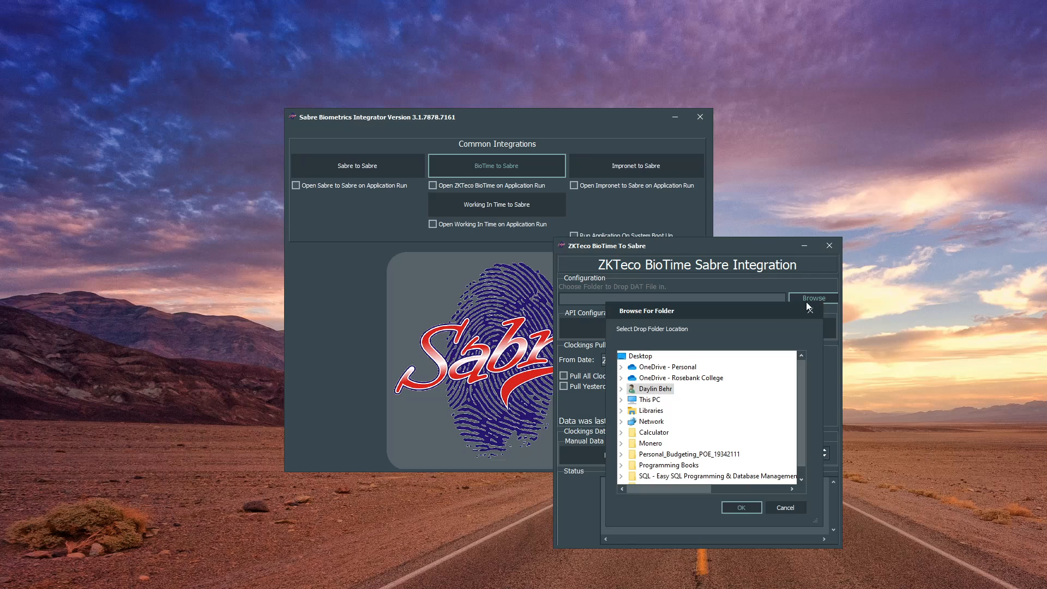
click(621, 400)
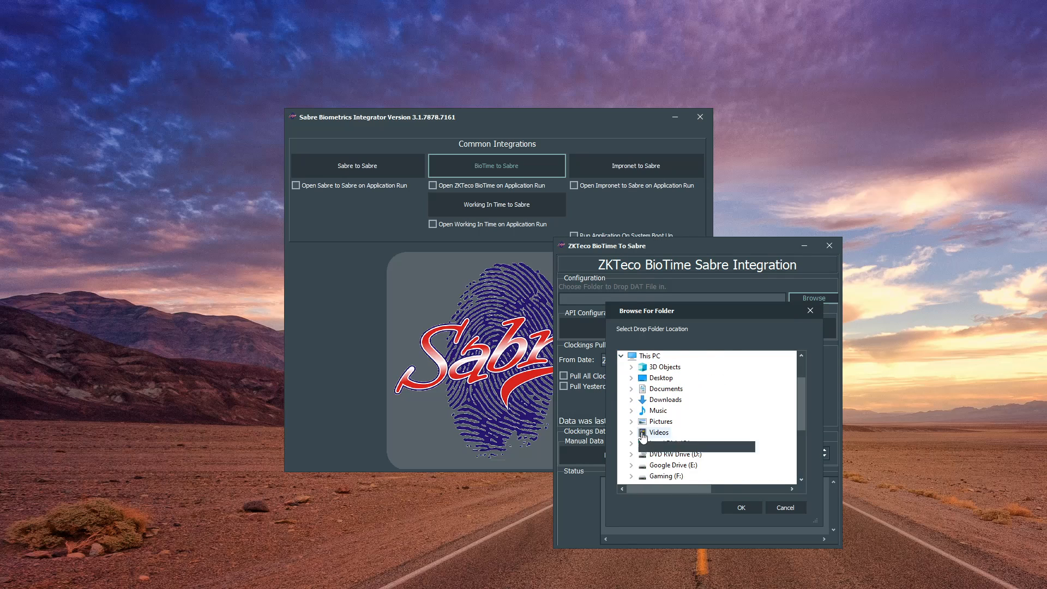
scroll(666, 464, down, 1)
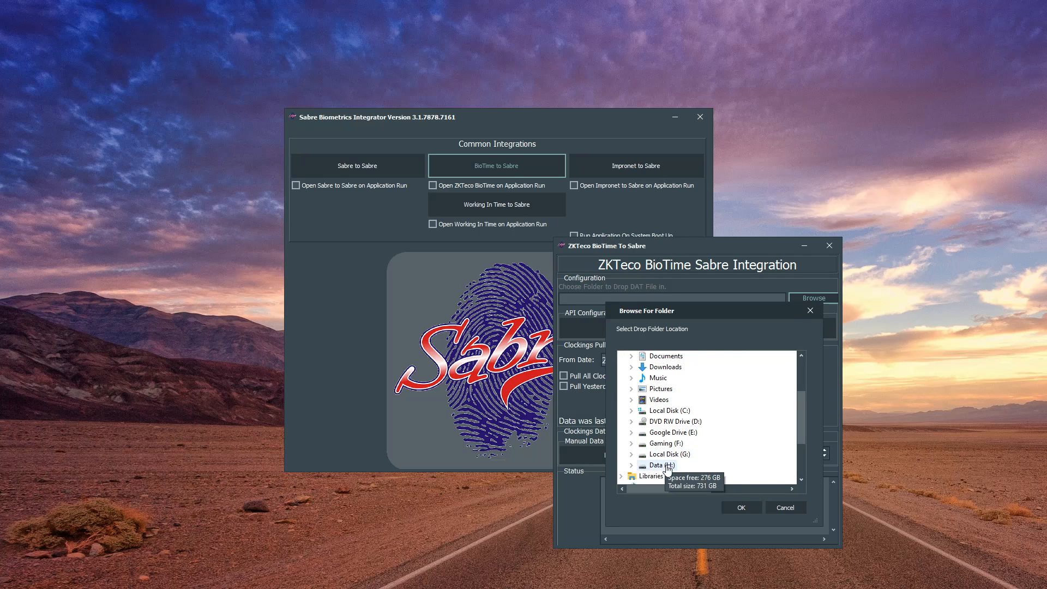
click(666, 465)
scroll(682, 463, down, 2)
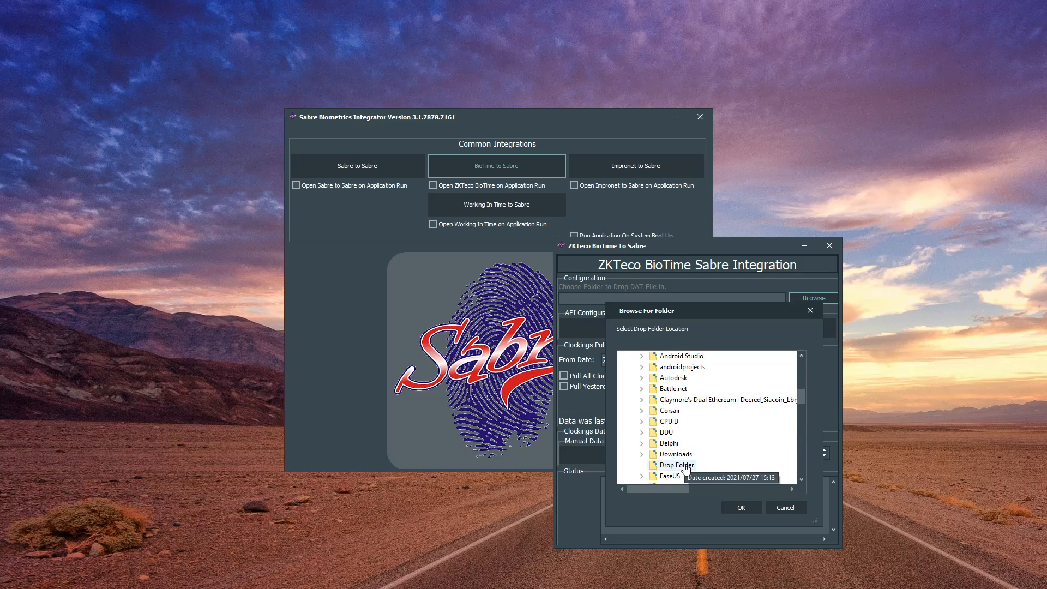
click(679, 465)
click(741, 508)
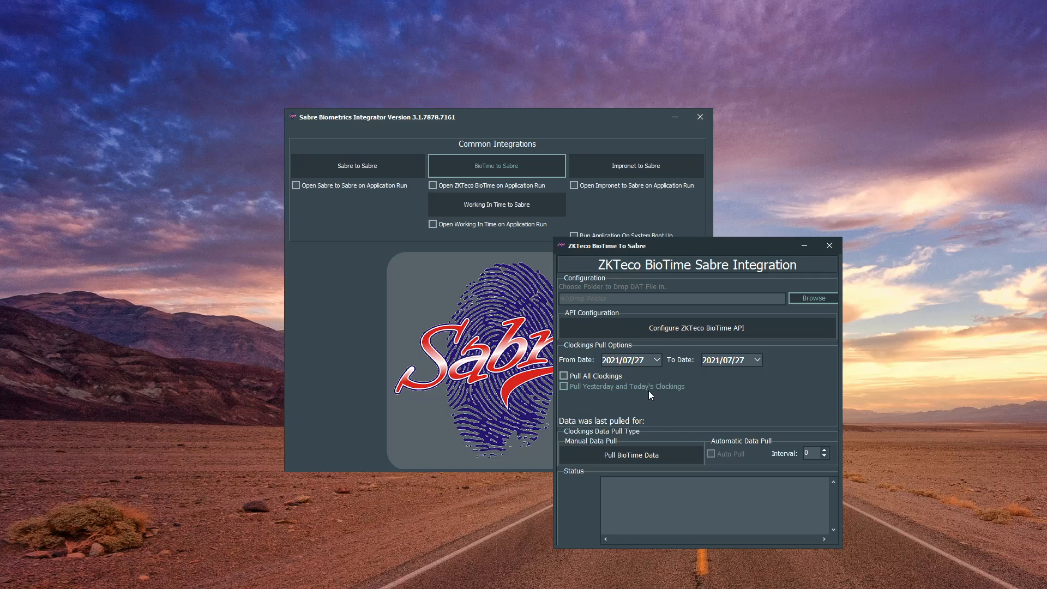
- Pick February 1, 2021 as the From Date and February 10, 2021 as the To Date
click(658, 361)
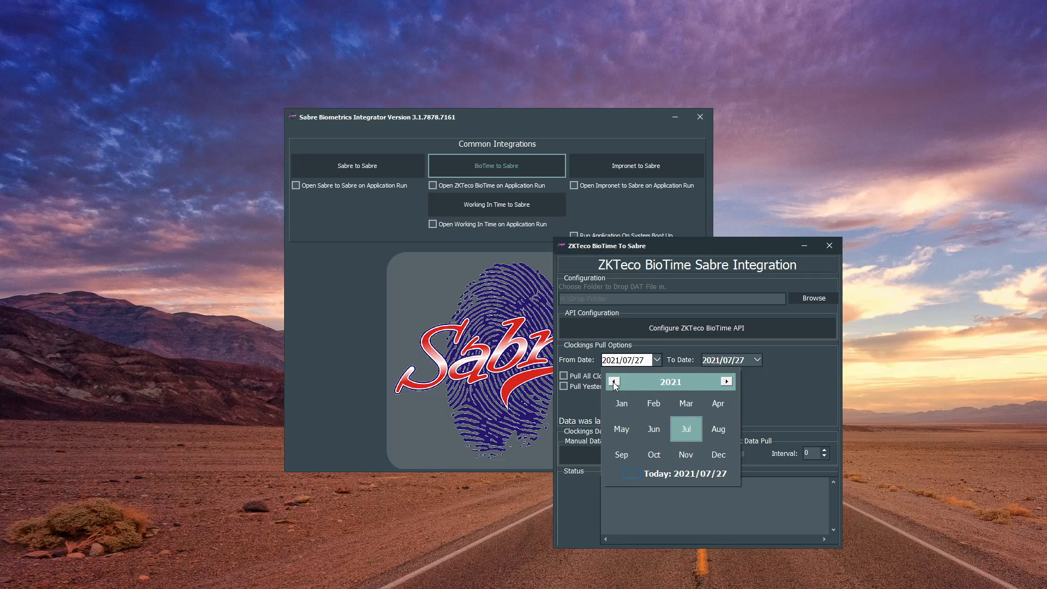
click(655, 405)
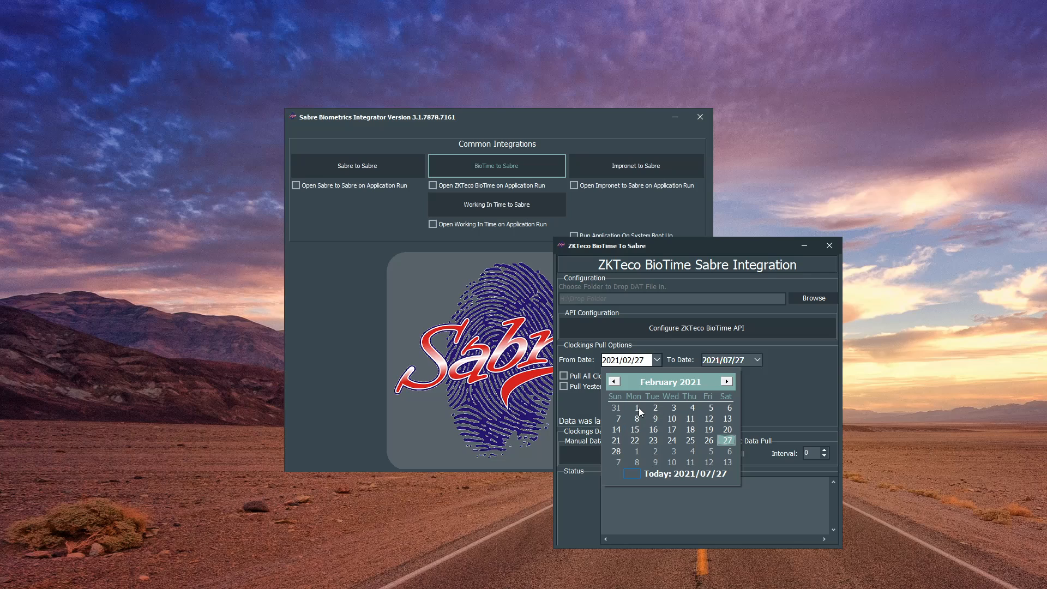
click(637, 408)
click(759, 359)
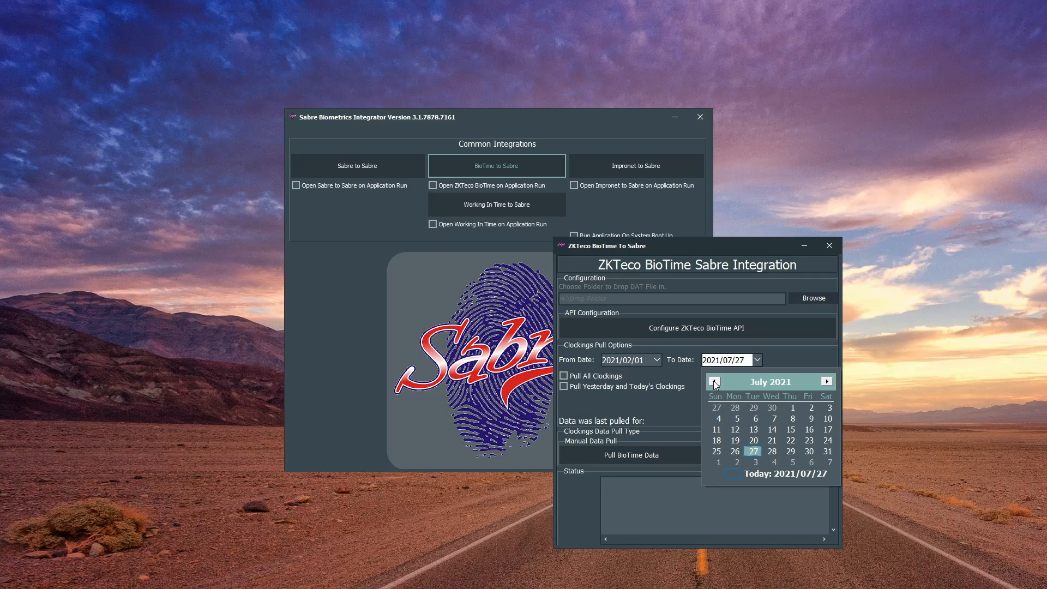
click(737, 380)
click(756, 406)
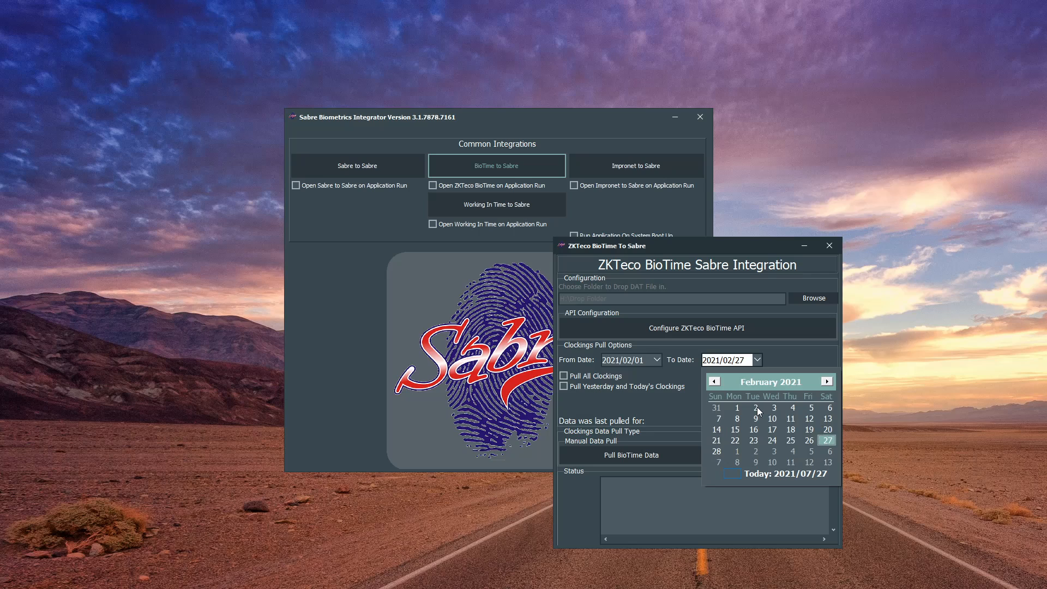
click(774, 418)
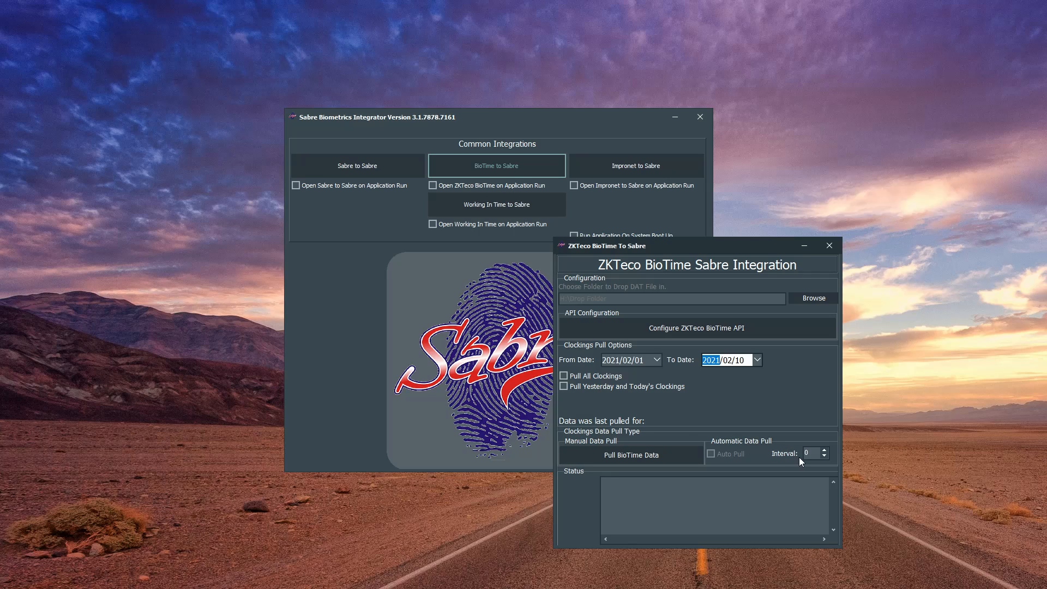
mouse_move(788, 456)
click(825, 450)
click(824, 456)
- Pull the 2021/02/01–2021/02/10 clockings and scroll the Status log to the generated DAT file message
click(649, 456)
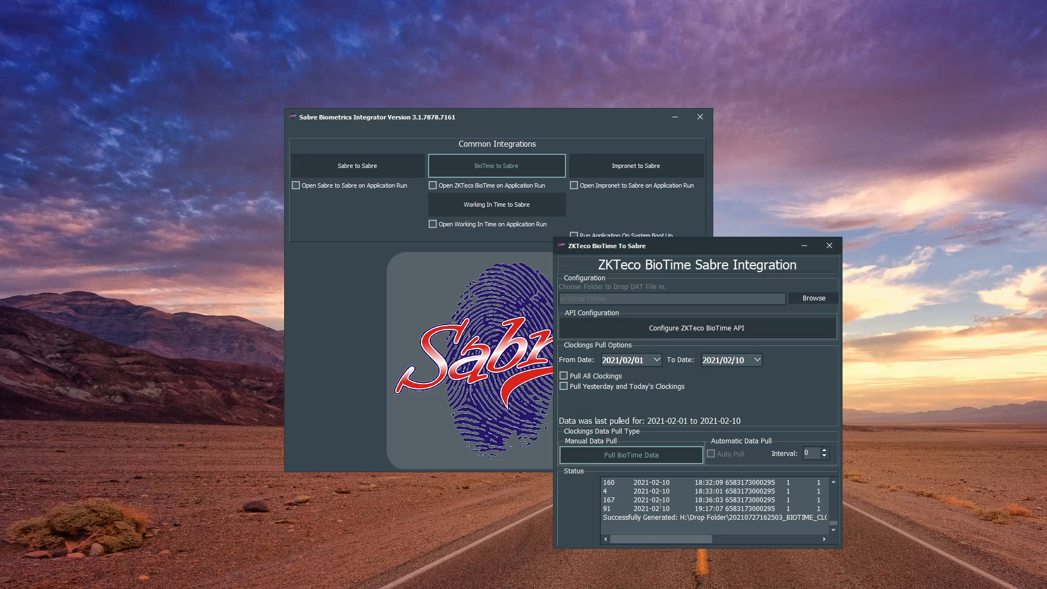
mouse_move(836, 522)
mouse_down()
mouse_move(836, 478)
mouse_move(842, 525)
mouse_move(823, 527)
mouse_up()
mouse_move(648, 541)
mouse_down()
mouse_move(686, 540)
mouse_move(633, 546)
mouse_up()
- Run Auto Pull at a 5-second interval, stop it, then select Pull Yesterday and Today's Clockings
click(824, 450)
click(825, 450)
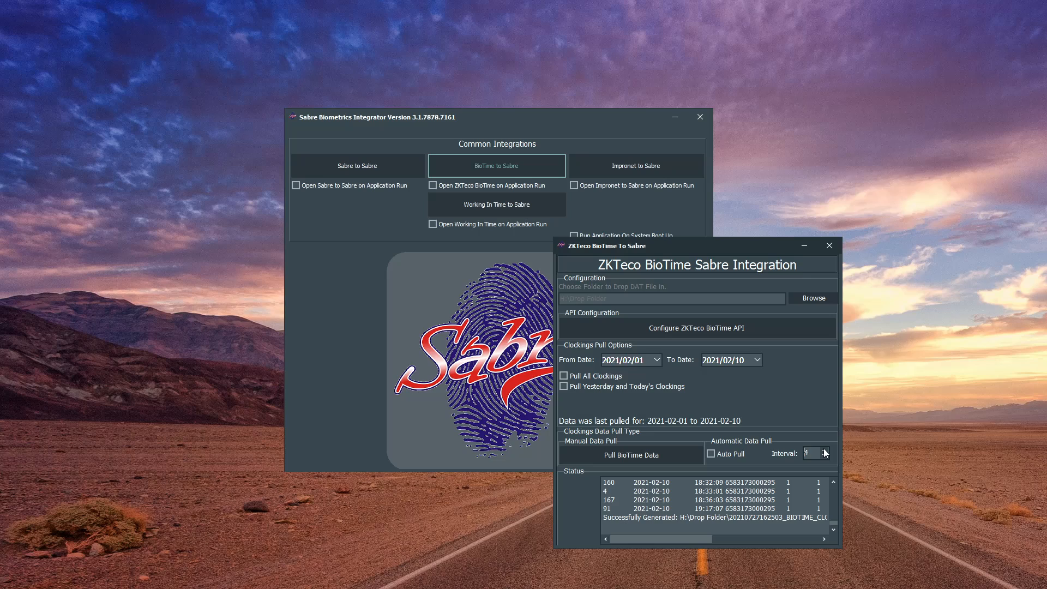
click(825, 451)
click(711, 455)
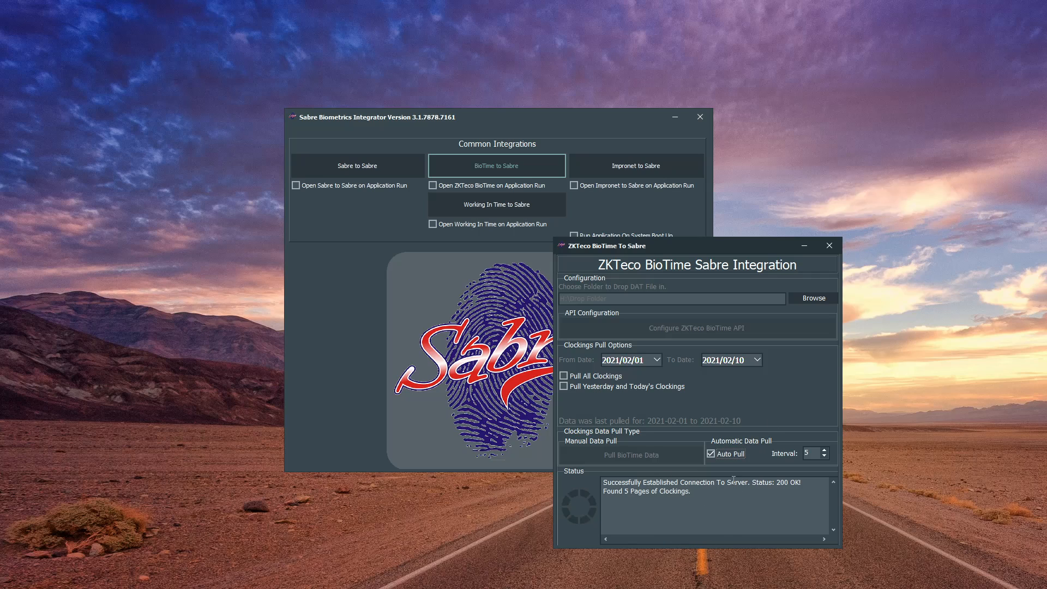
click(711, 454)
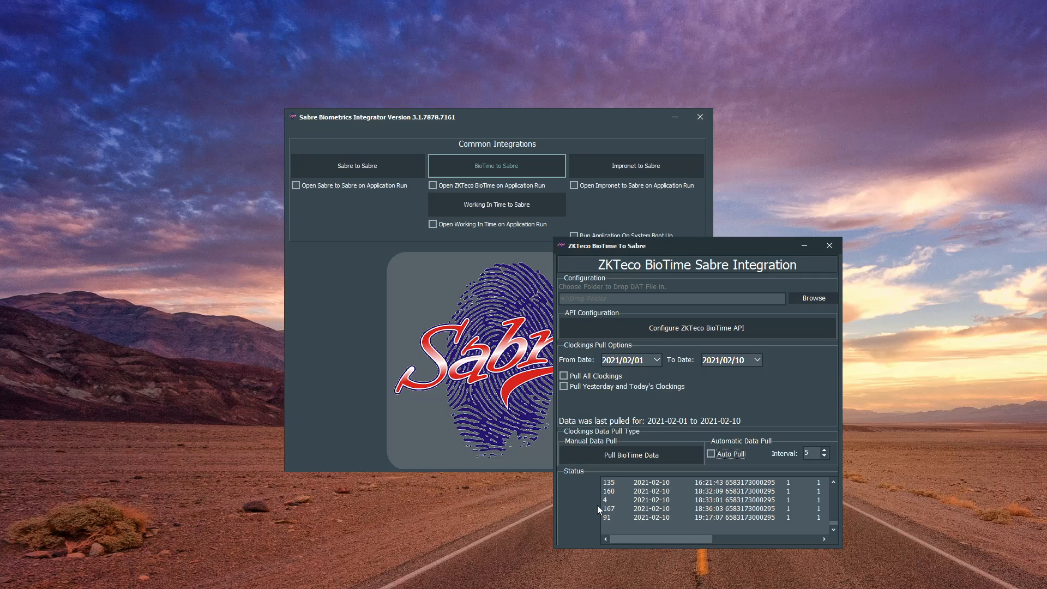
click(561, 375)
click(563, 386)
- Pull the 2021-07-26 to 2021-07-27 clockings, then switch Auto Pull on and back off
click(650, 457)
click(630, 456)
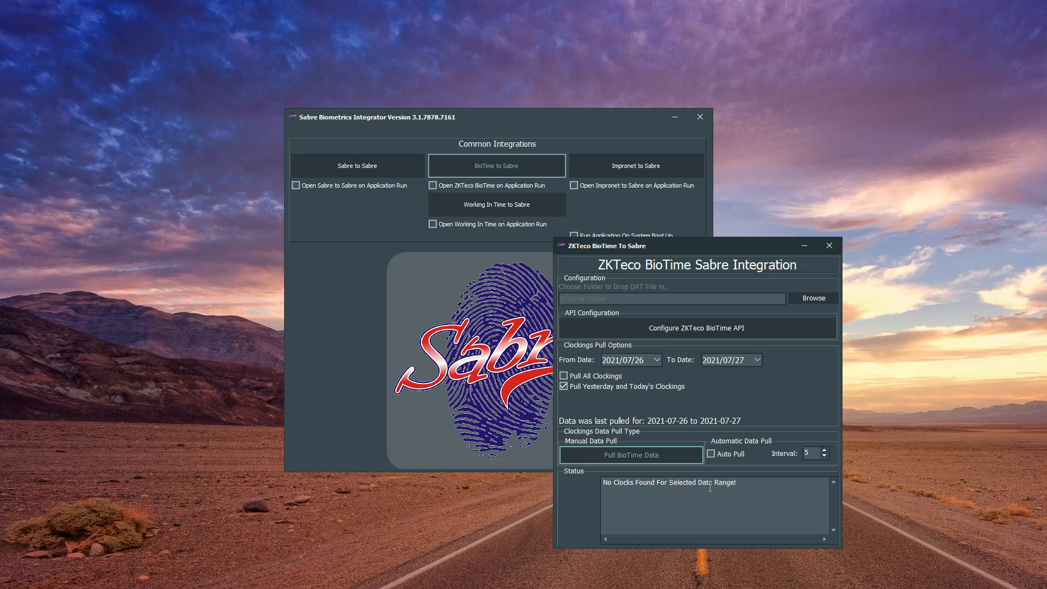
click(710, 454)
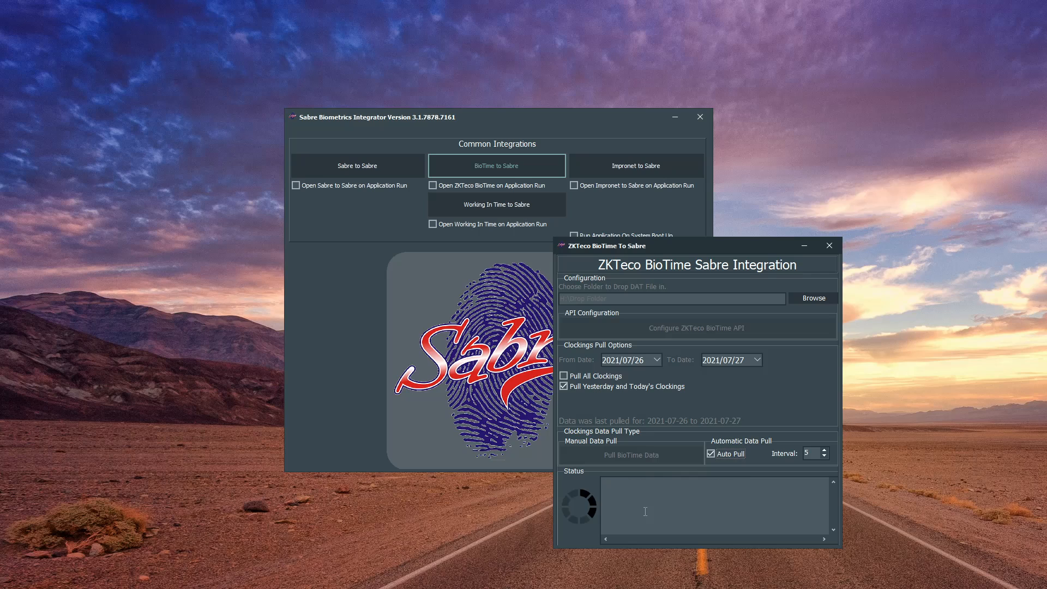
click(711, 454)
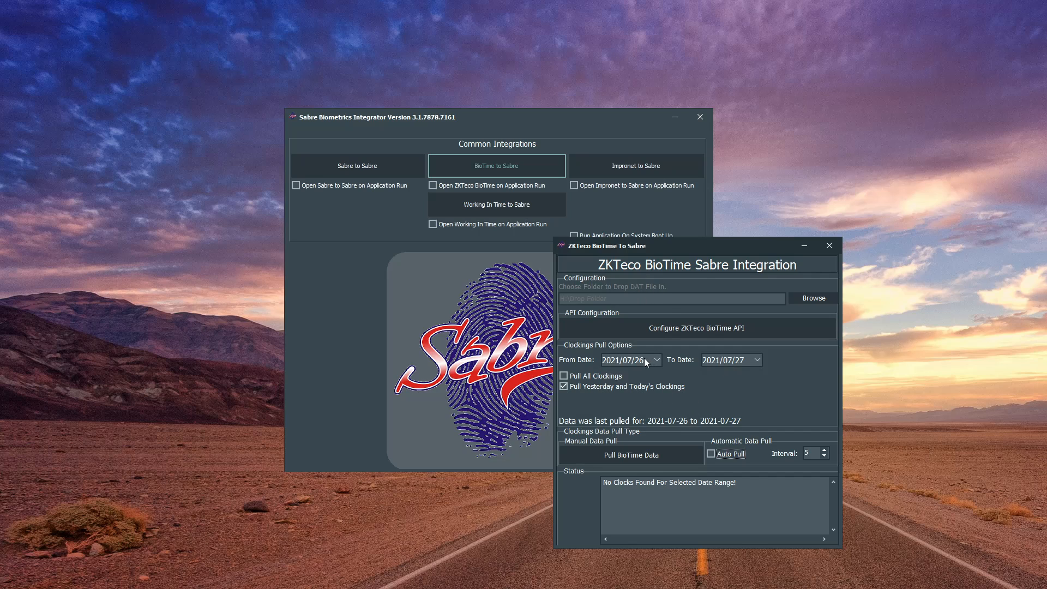
- Close and reopen the BioTime to Sabre window, then pull yesterday and today's clockings again
click(829, 246)
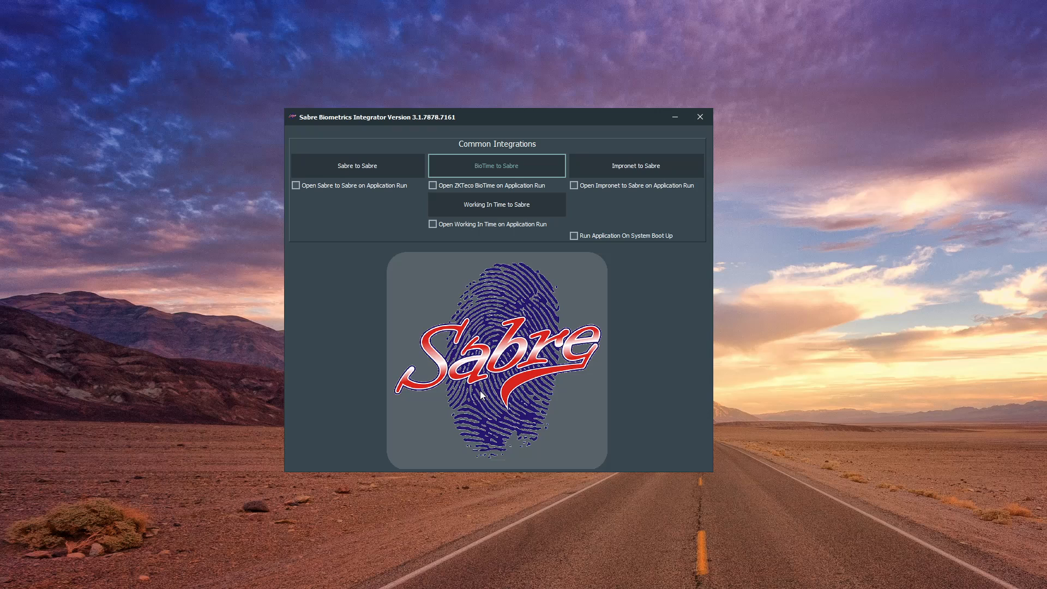
click(526, 173)
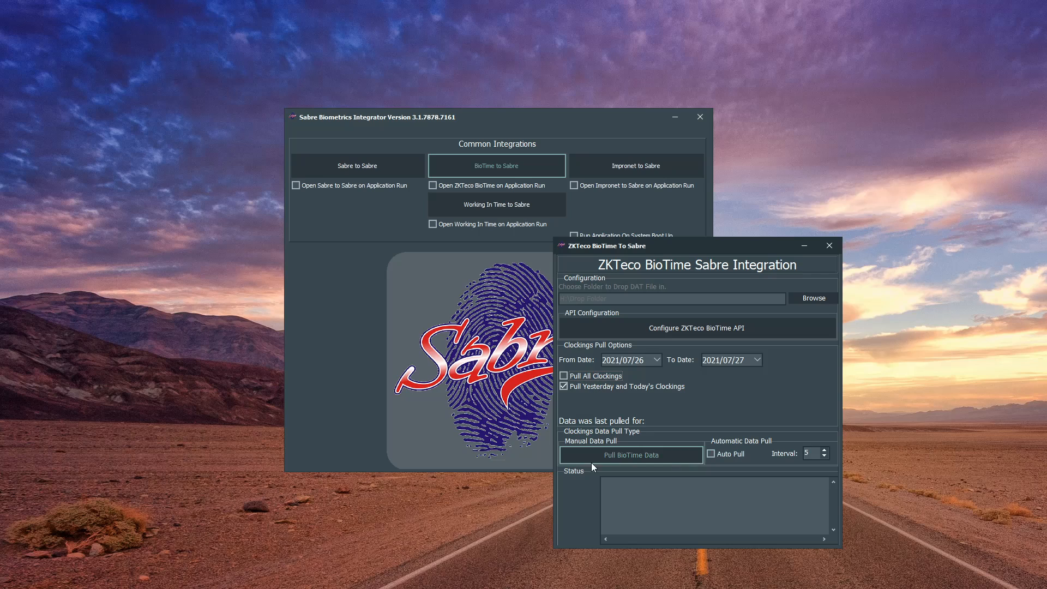
click(604, 455)
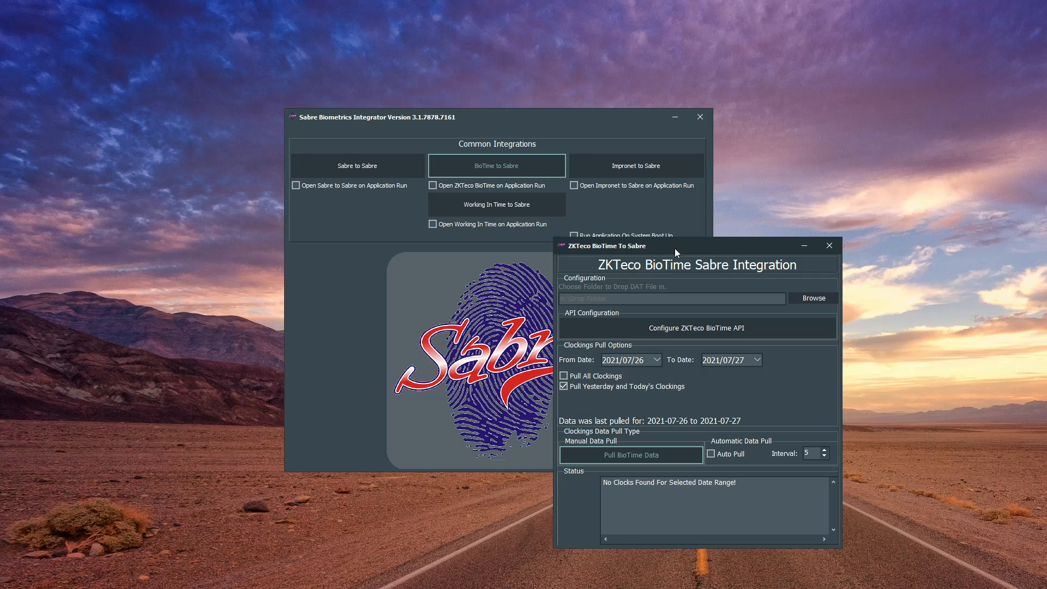
- Close the BioTime integration window and the main integrator window, then bring OBS back into view
drag(682, 247, 509, 254)
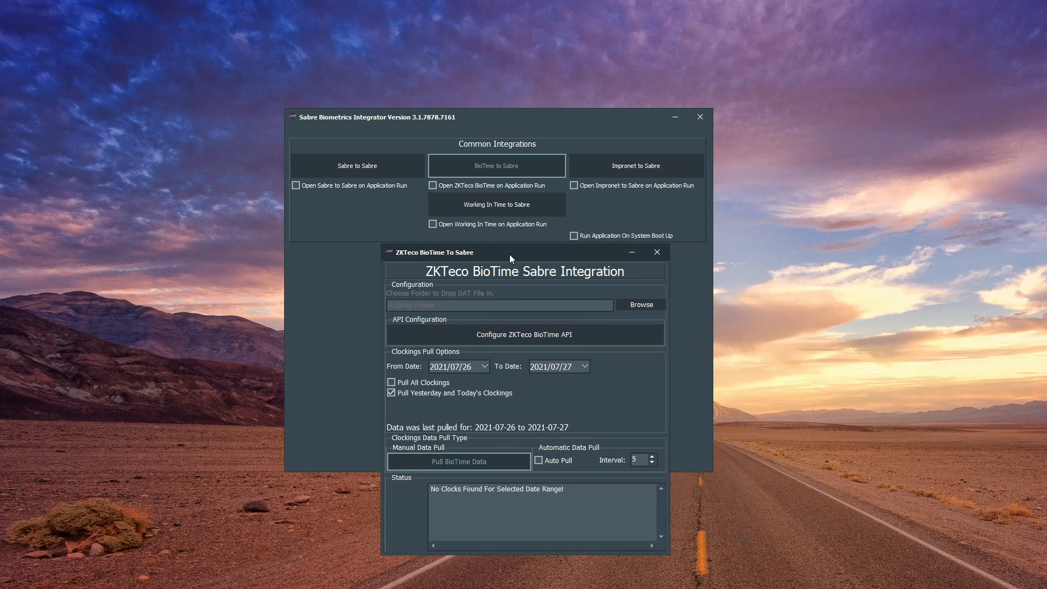
click(659, 255)
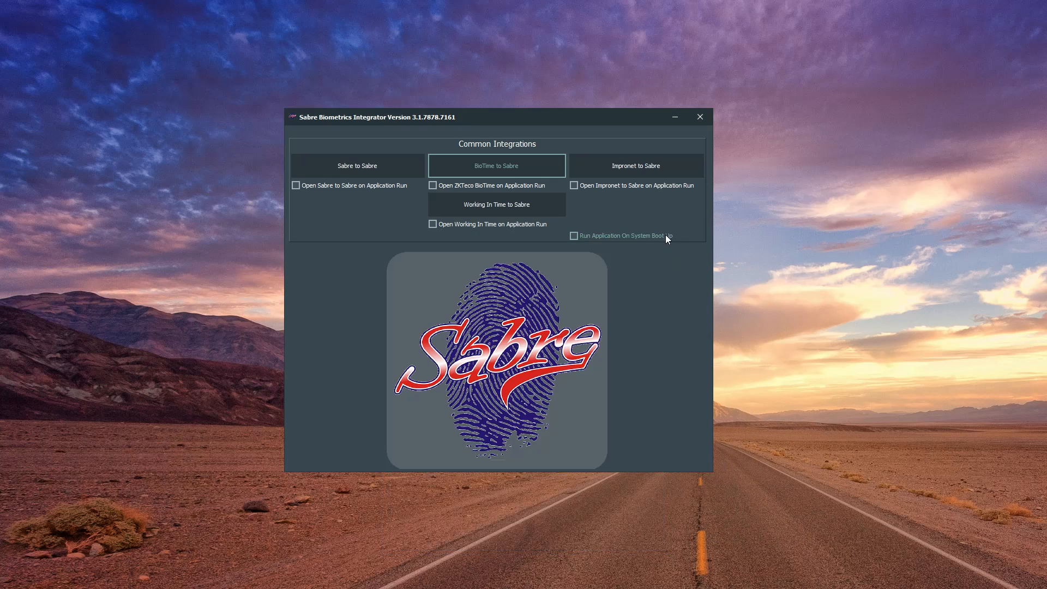
click(707, 127)
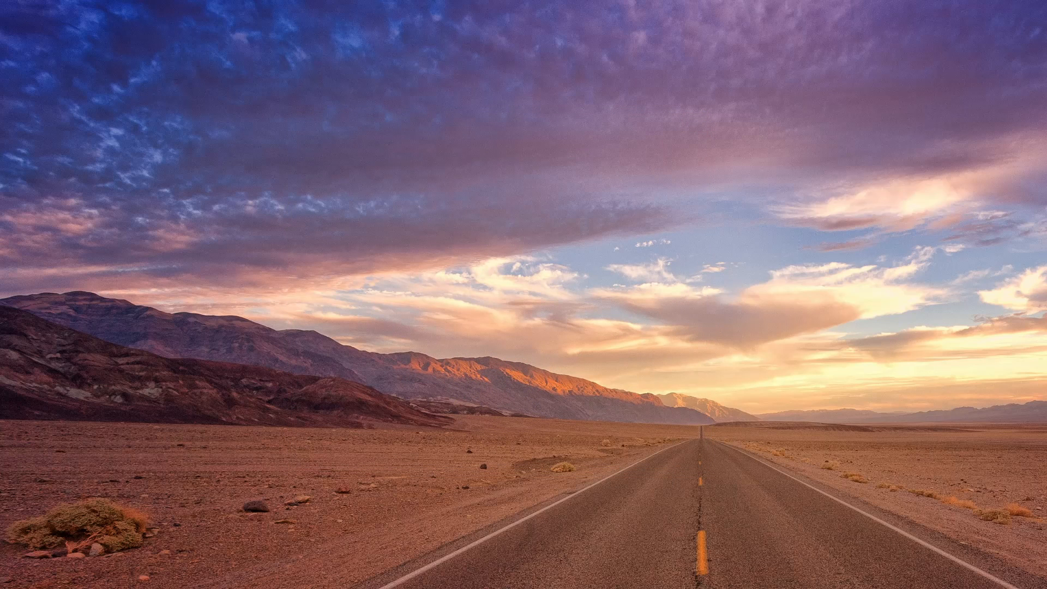
key(alt+Tab)
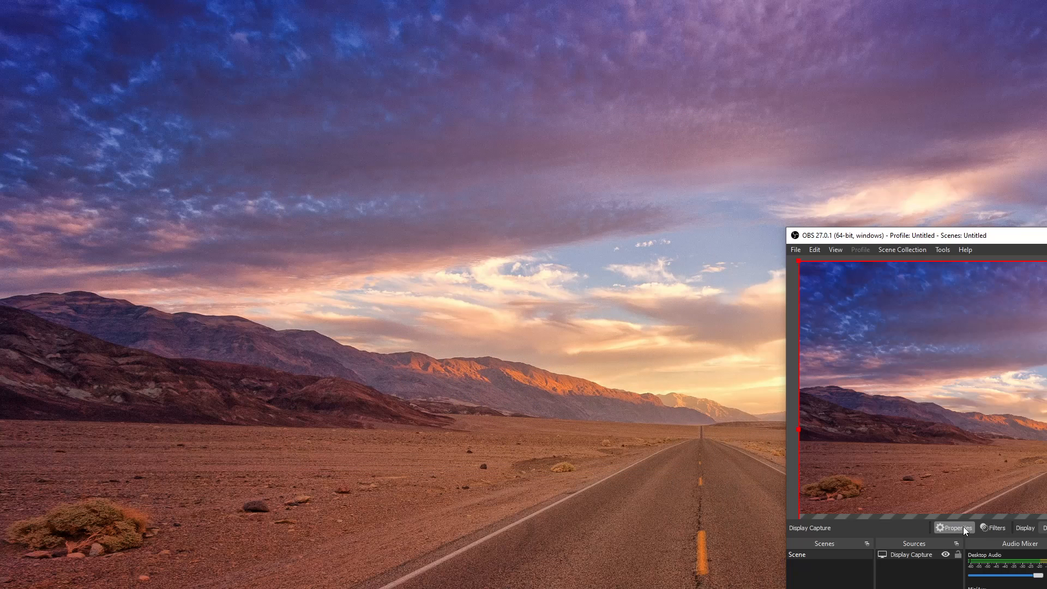